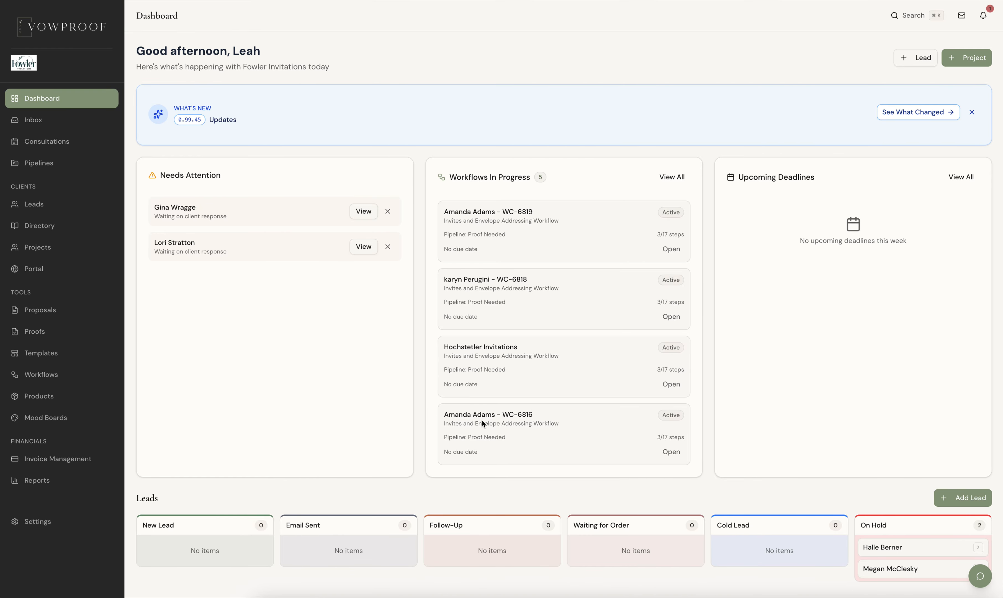
Step: Look over the dashboard's lead and project boards, and open the first project in the projects list
scroll(482, 422, down, 5)
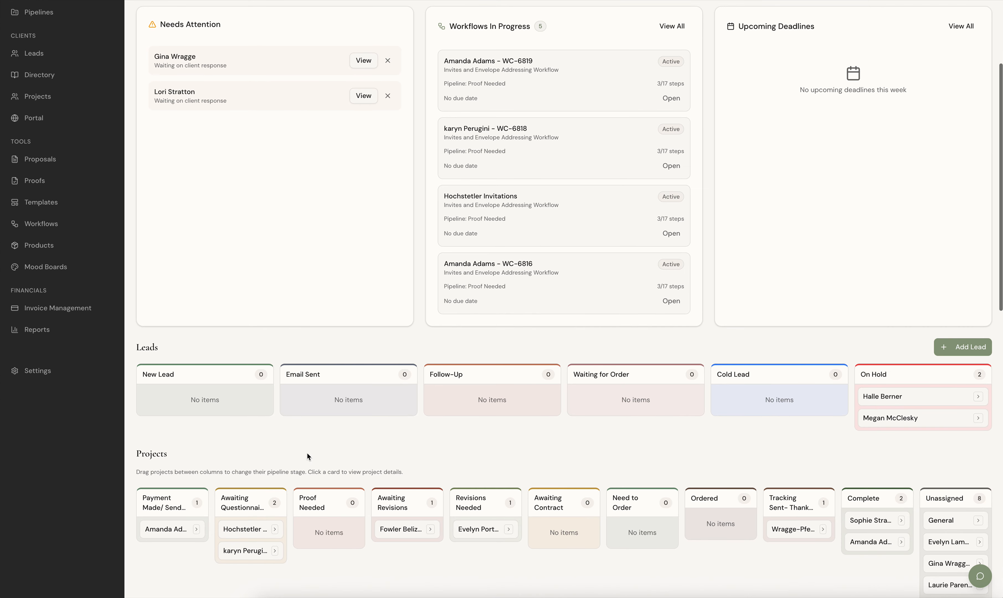
scroll(774, 544, up, 5)
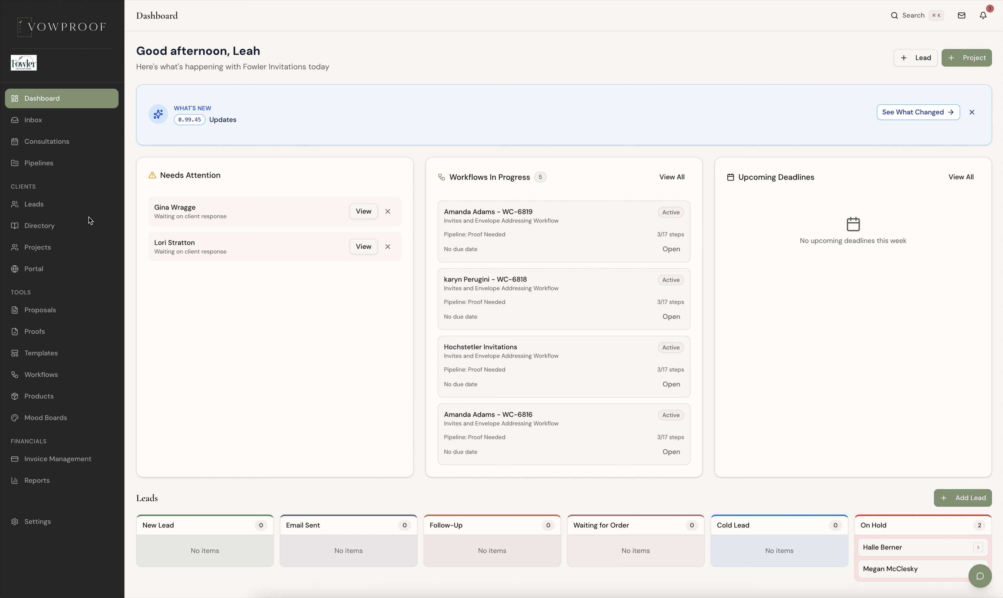
click(46, 255)
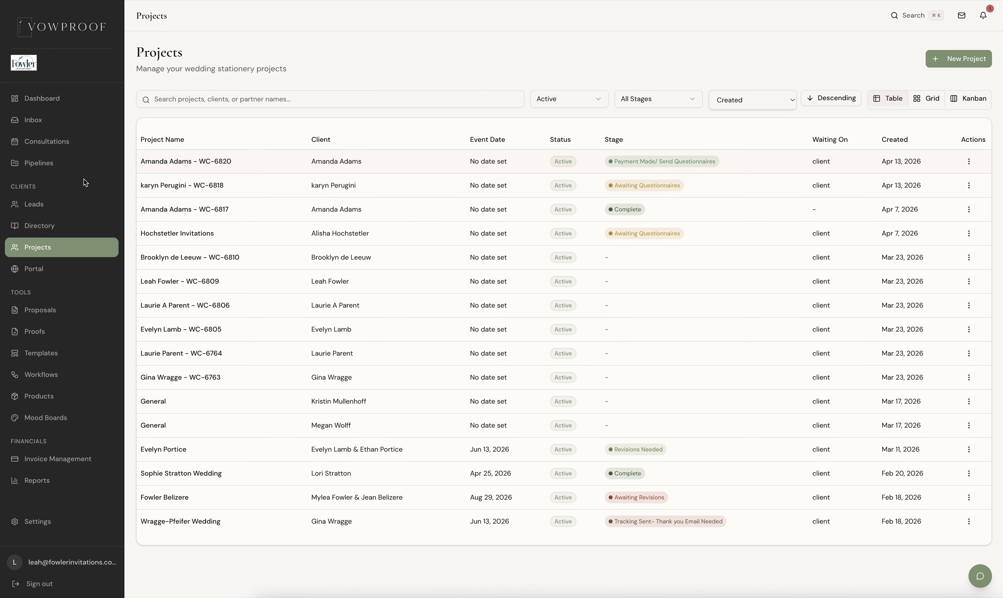
click(196, 160)
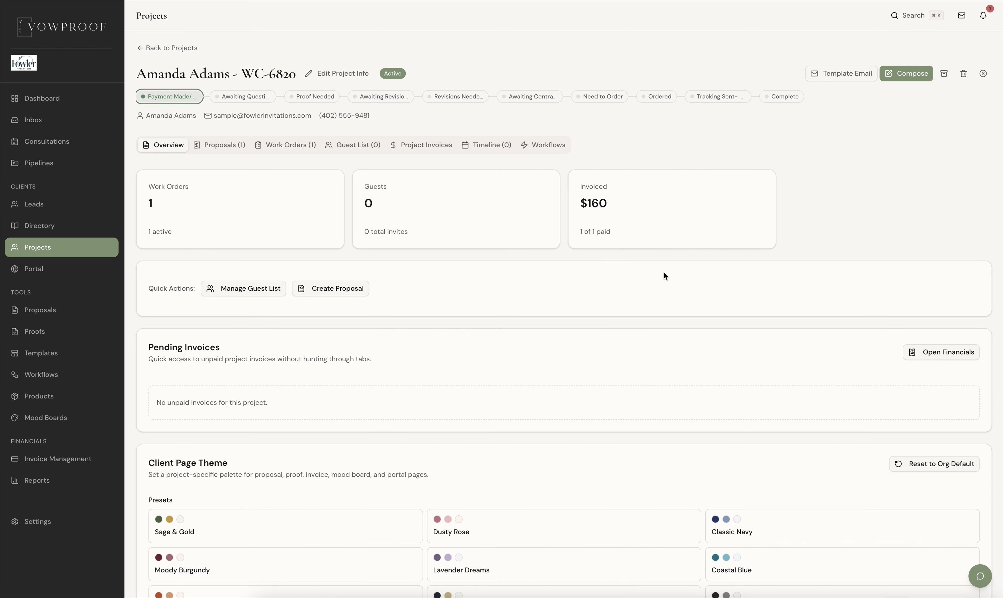
Step: Check the project's invoice summary and examine the items and pricing of its work order
click(425, 149)
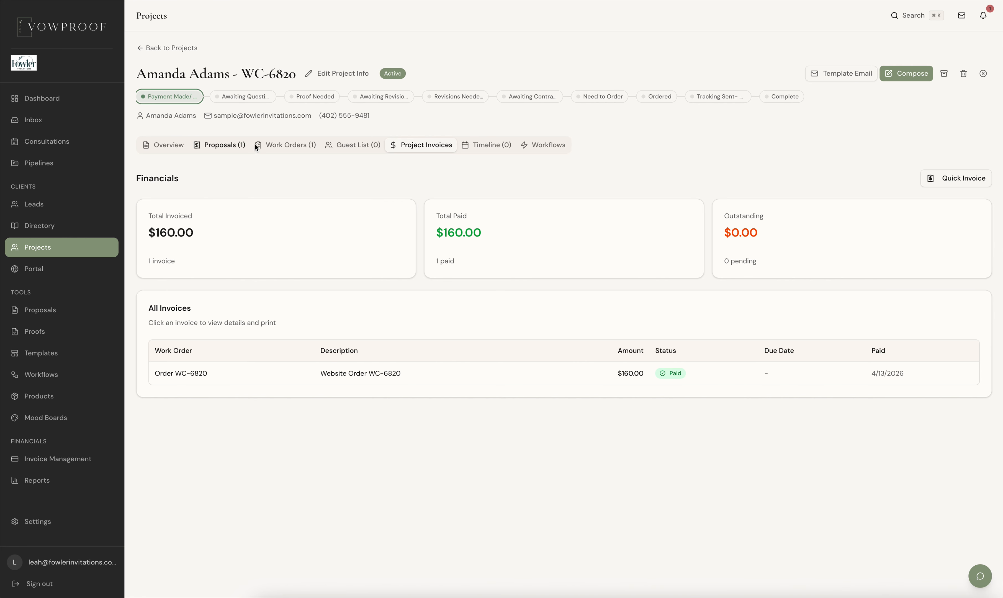
click(273, 146)
click(427, 147)
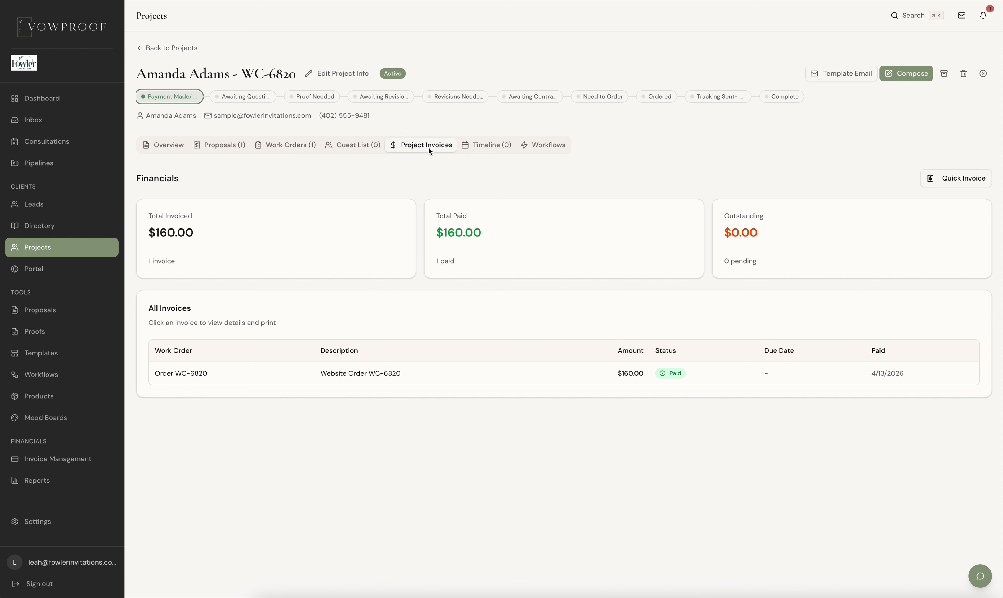
click(279, 148)
click(795, 241)
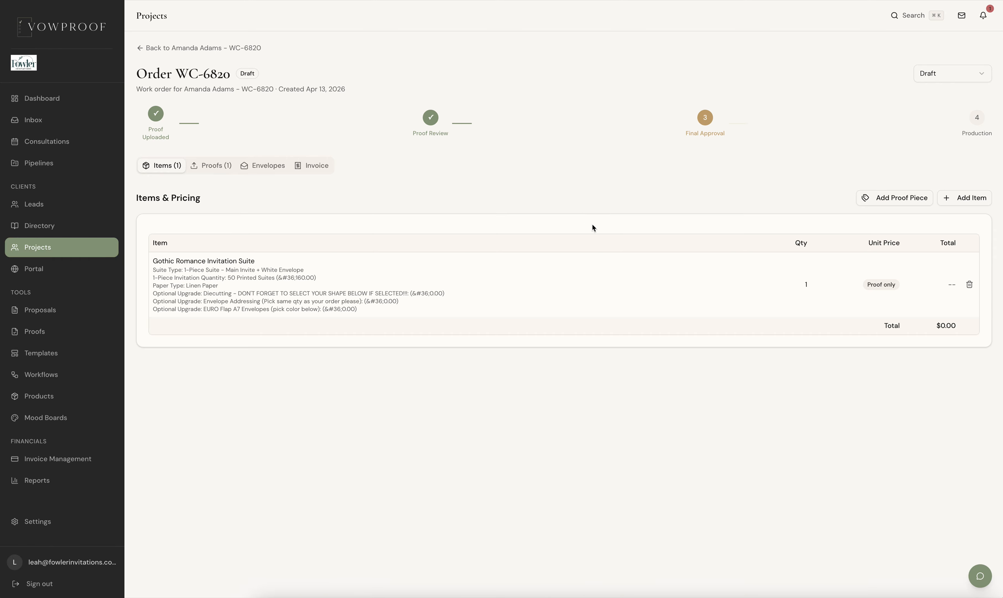
click(140, 48)
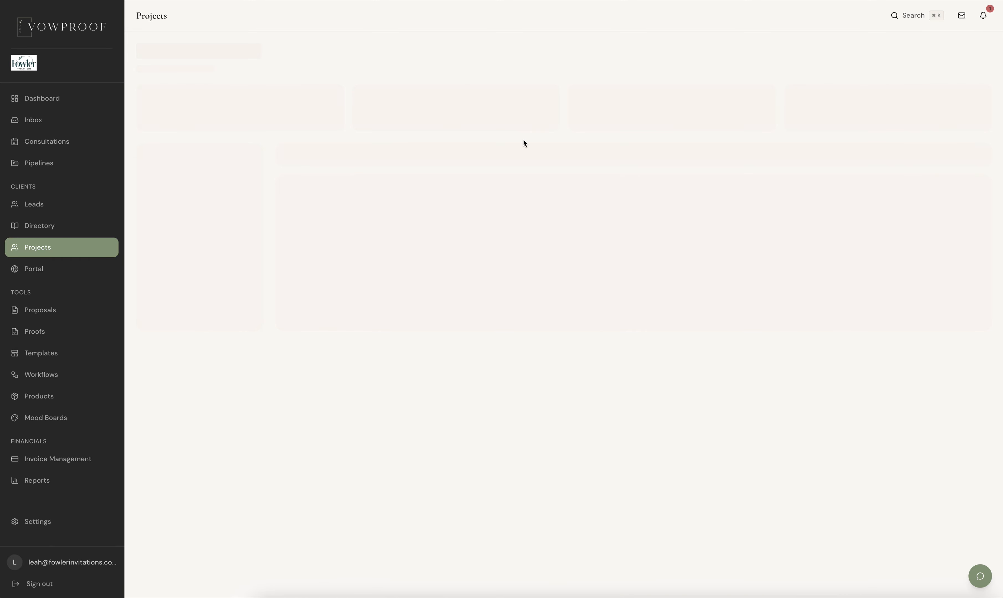
Step: Open the website order invoice among the project's invoices and review its line items, payment schedule and details
click(432, 147)
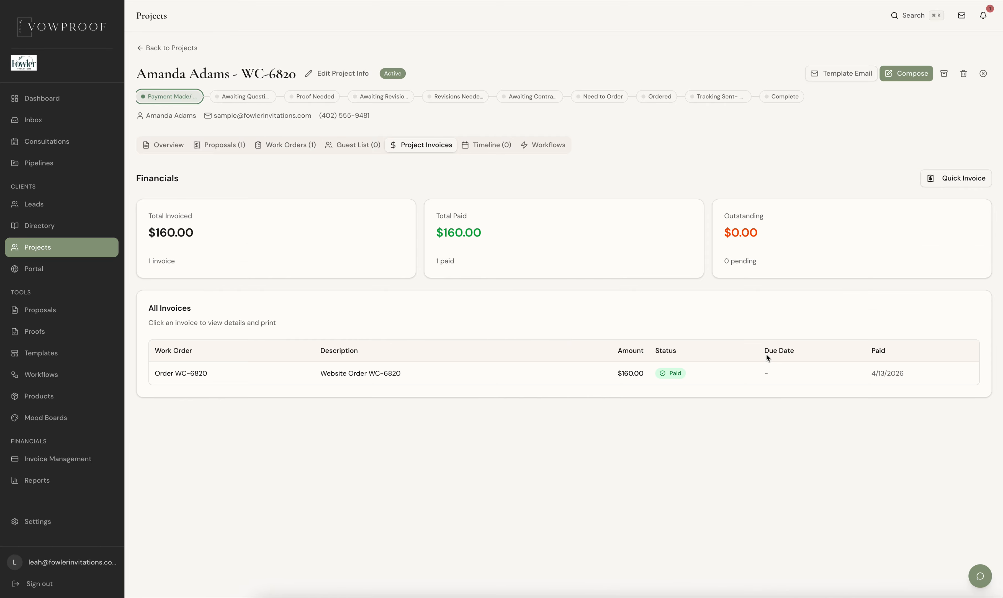
click(712, 373)
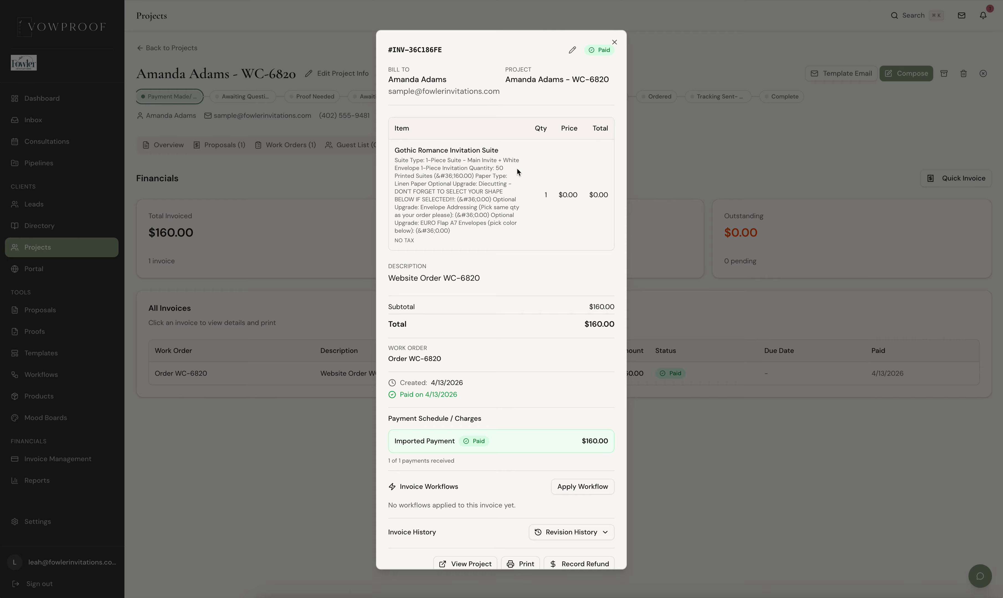
scroll(522, 354, down, 1)
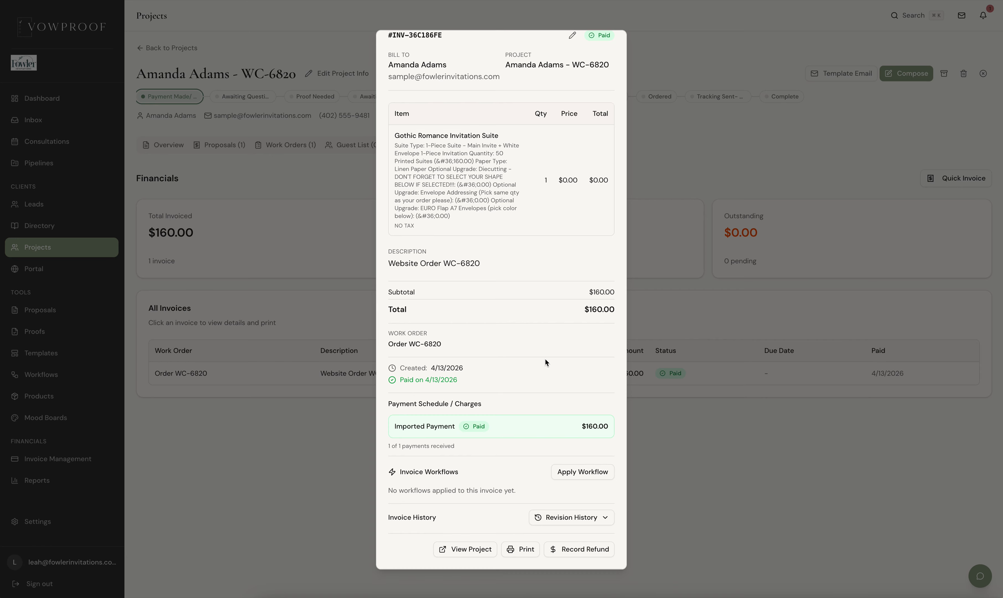
scroll(622, 72, up, 1)
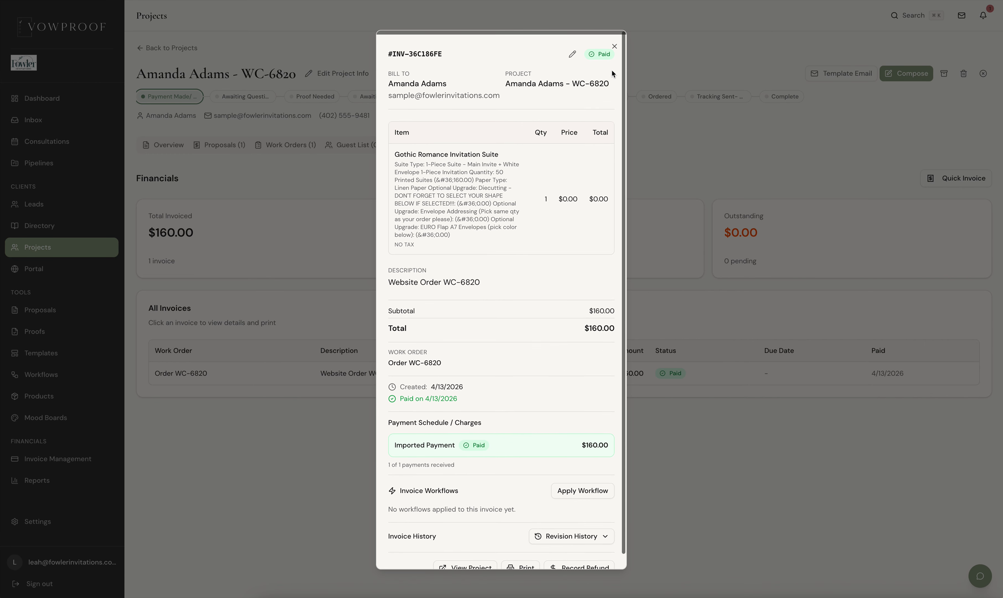
click(615, 44)
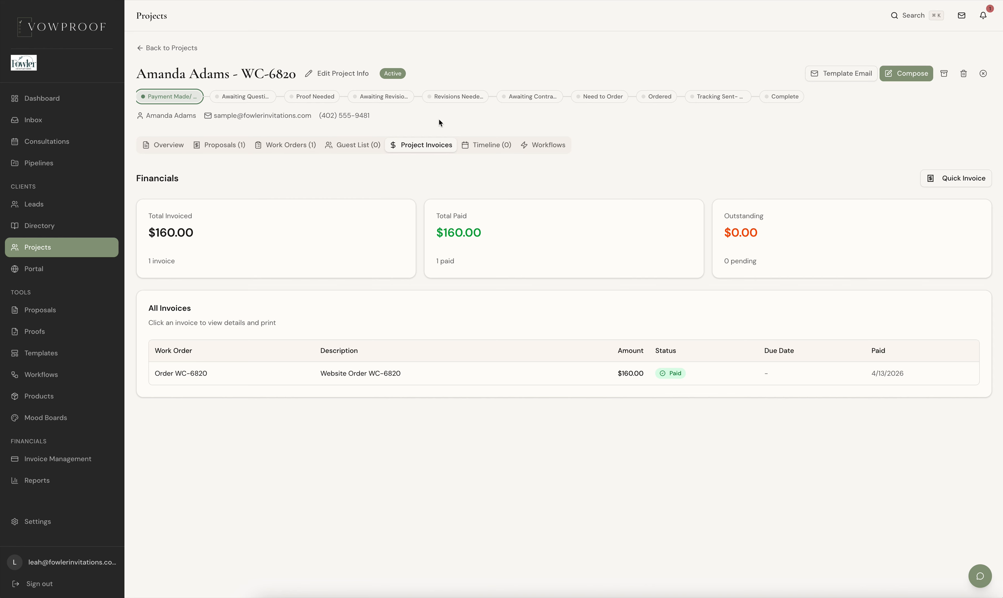
Step: Apply the Invites and Envelope Addressing Workflow template to the project and refresh the page
click(545, 154)
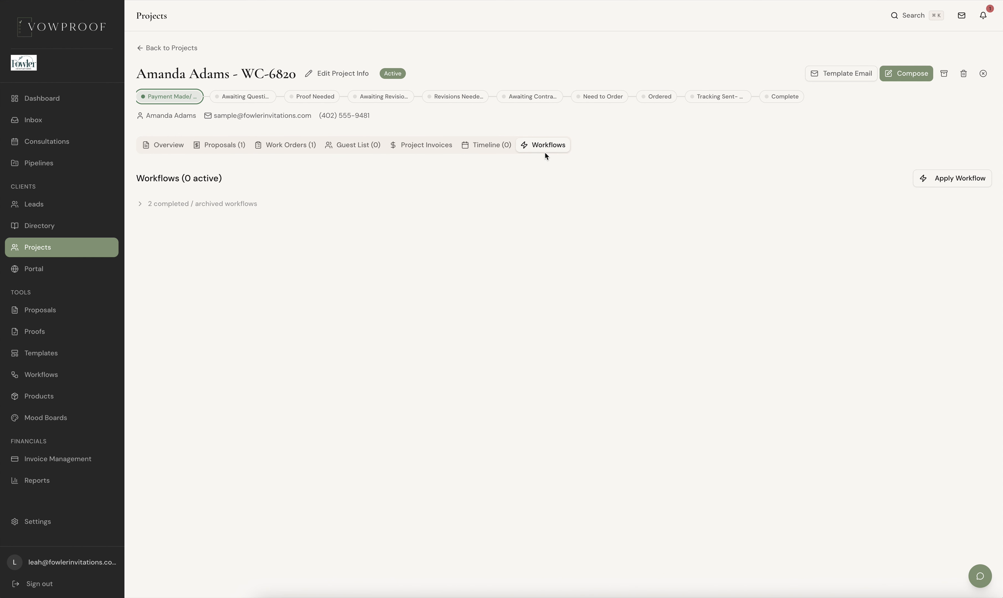
click(955, 181)
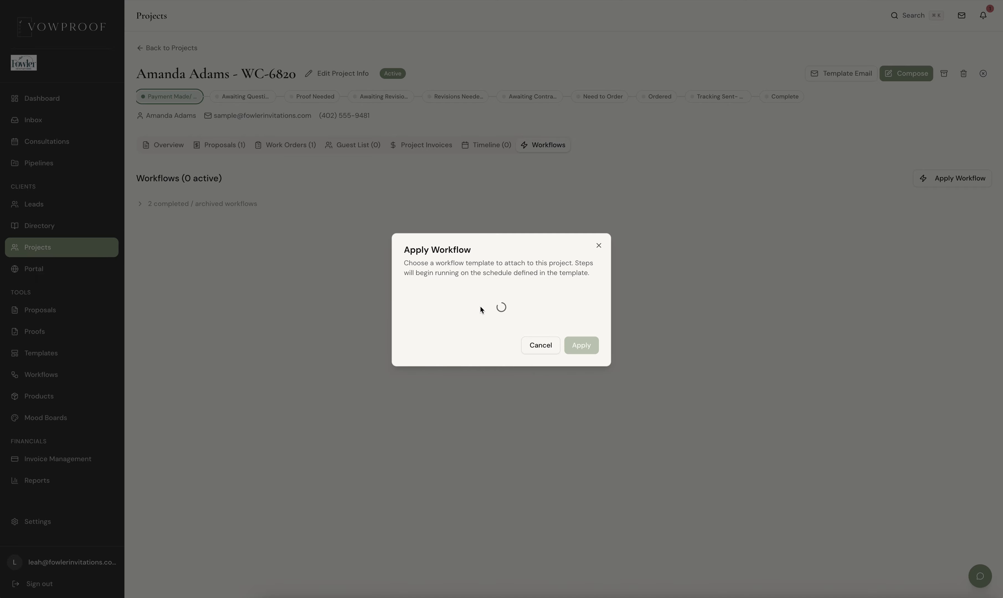
click(457, 309)
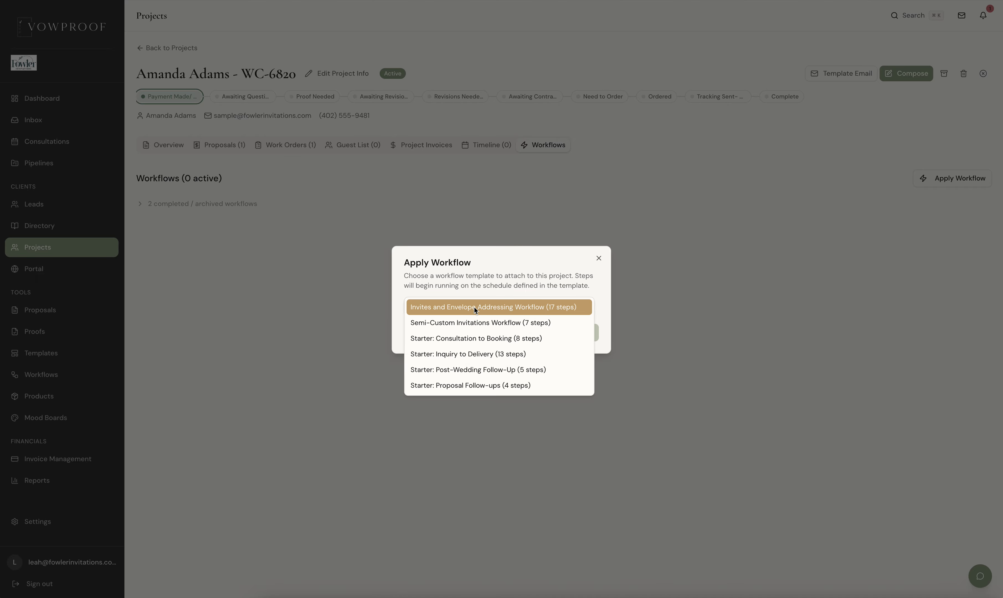
click(518, 310)
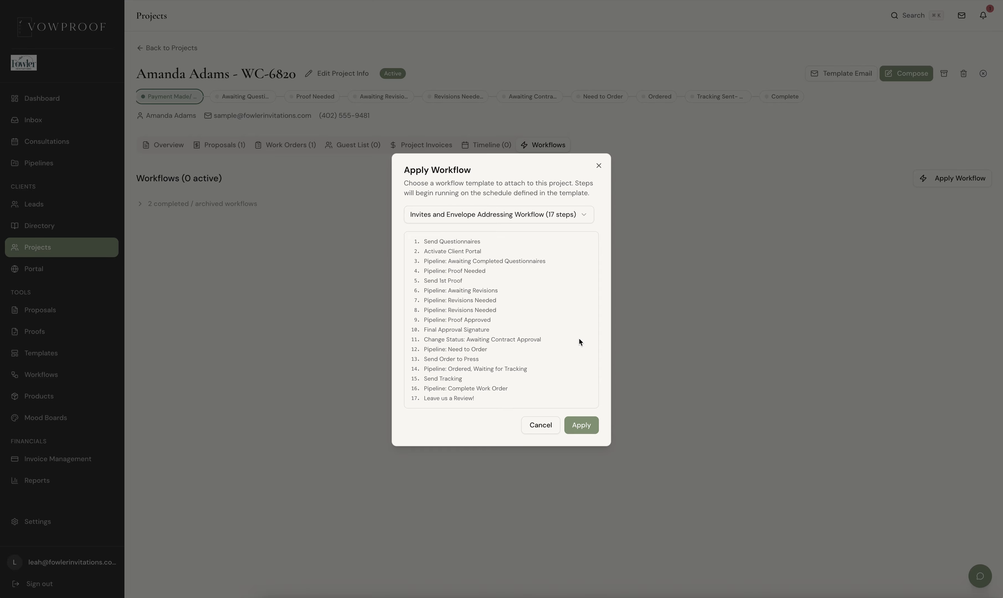
click(577, 432)
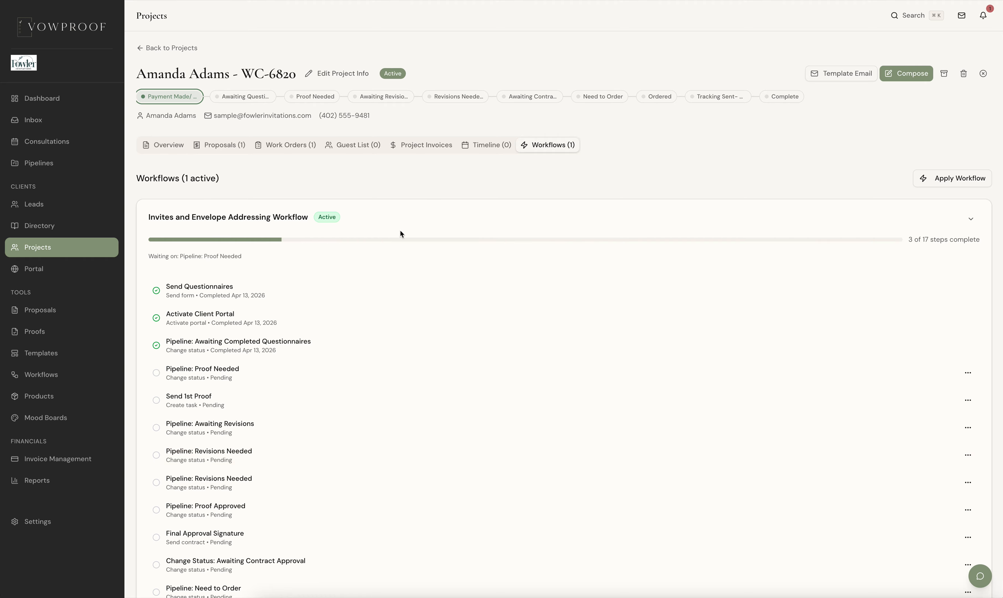
key(super+r)
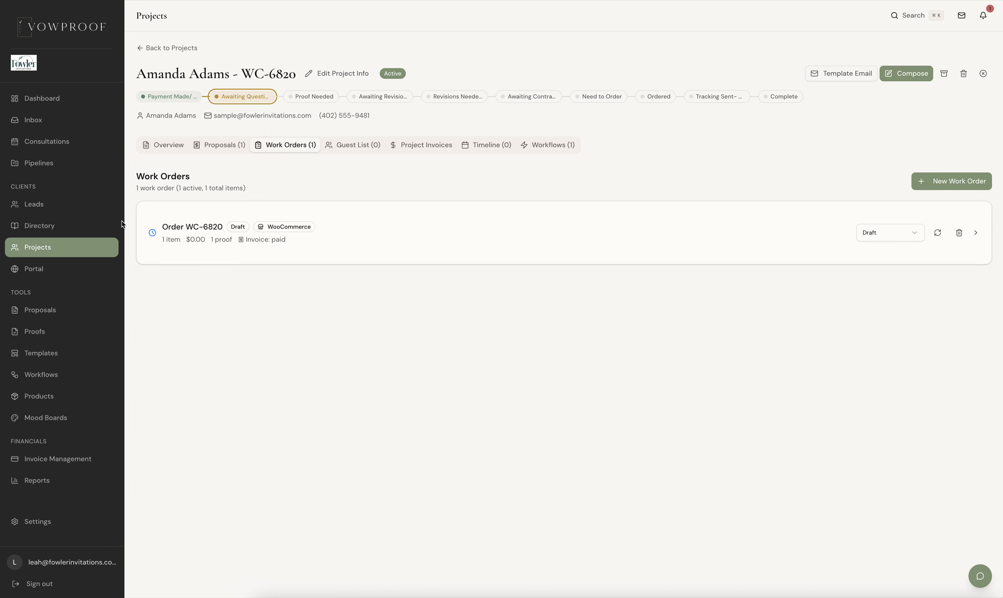
Step: Check the dashboard's workflows in progress and the project's pipeline stage on the projects board
click(45, 103)
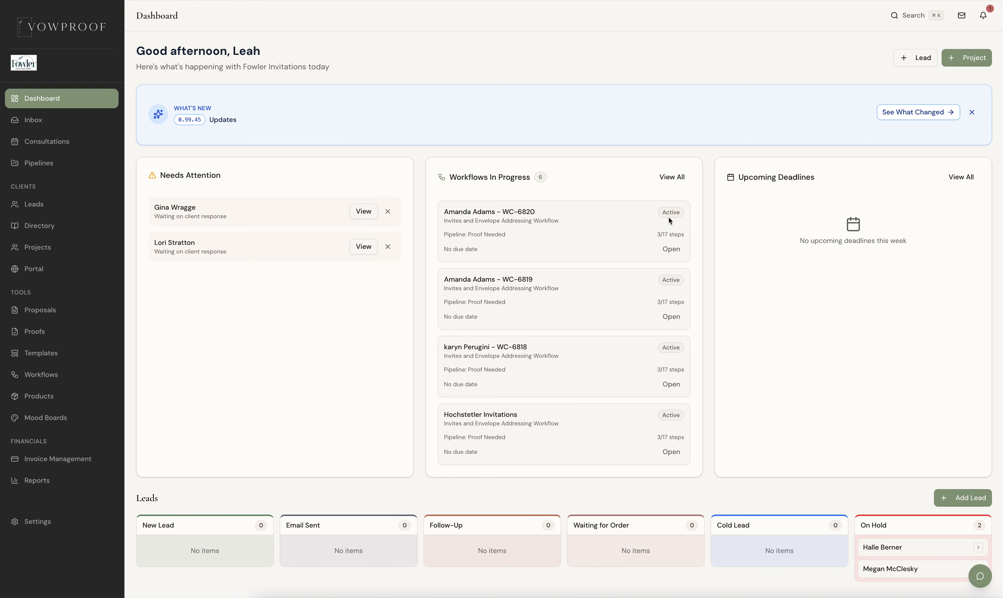
scroll(519, 244, down, 8)
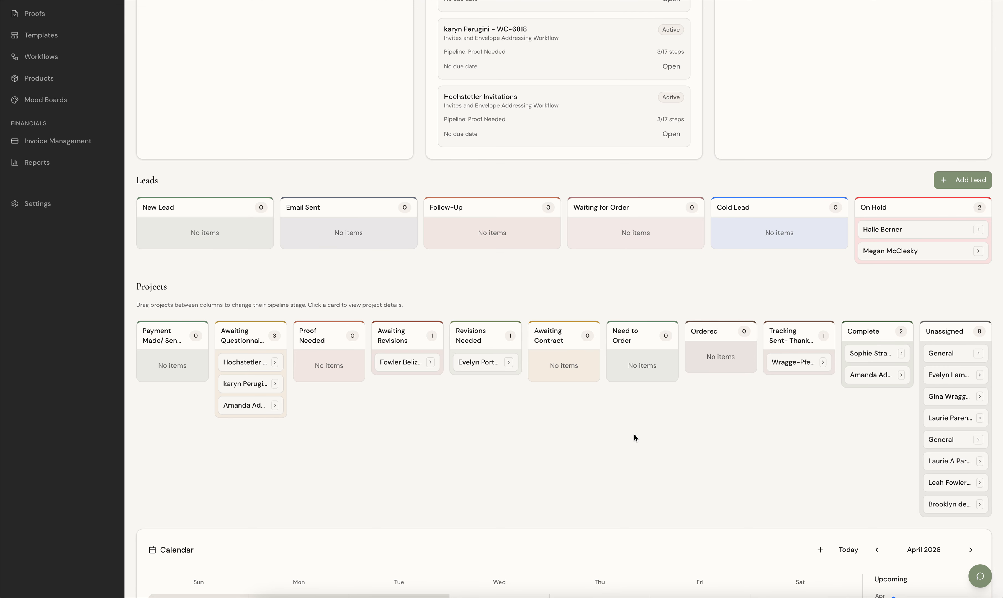
scroll(634, 434, up, 8)
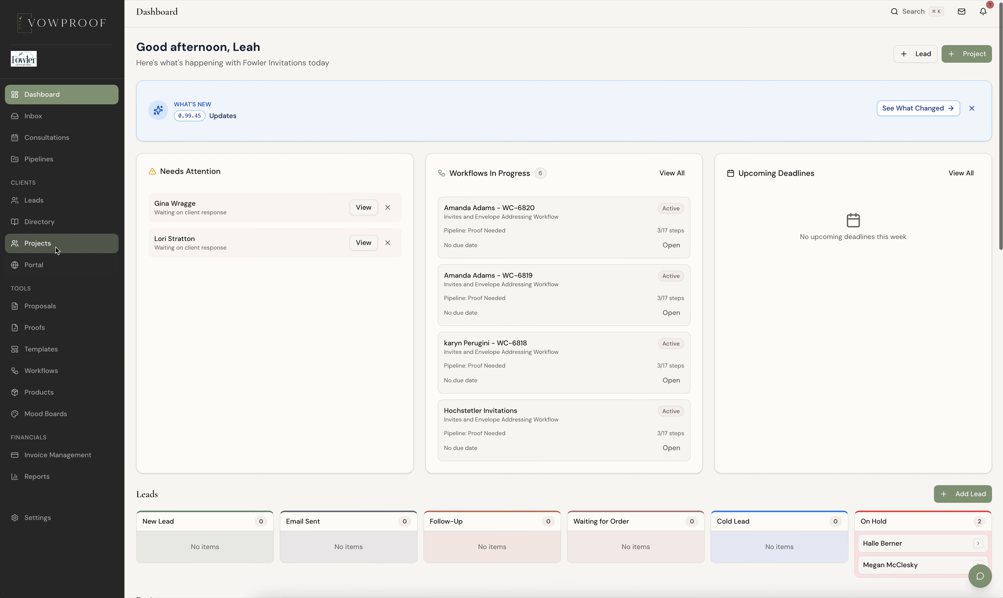
Step: Reopen the first project in the list and review the steps of its Invites and Envelope Addressing Workflow
click(56, 246)
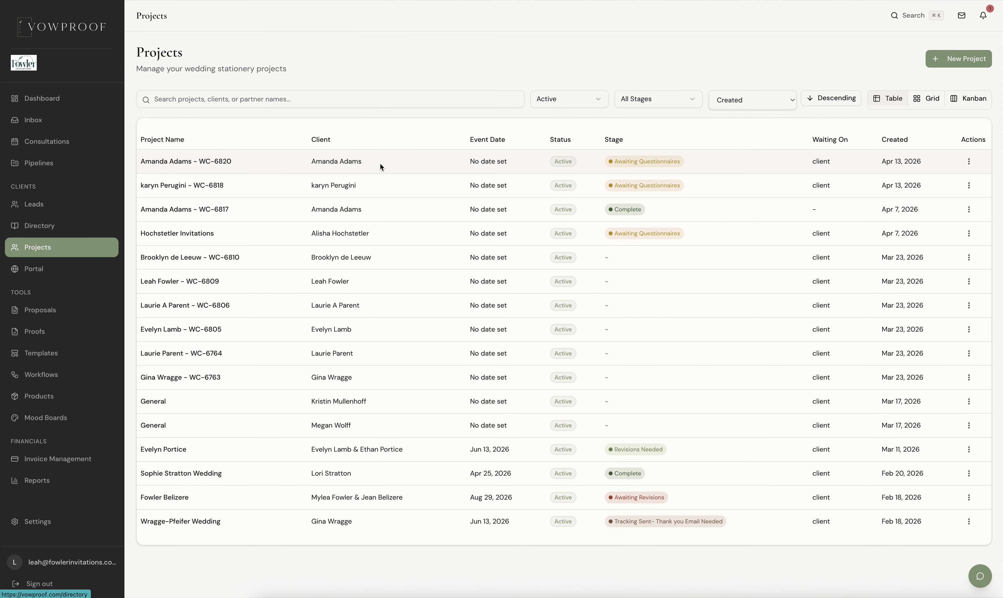
click(212, 164)
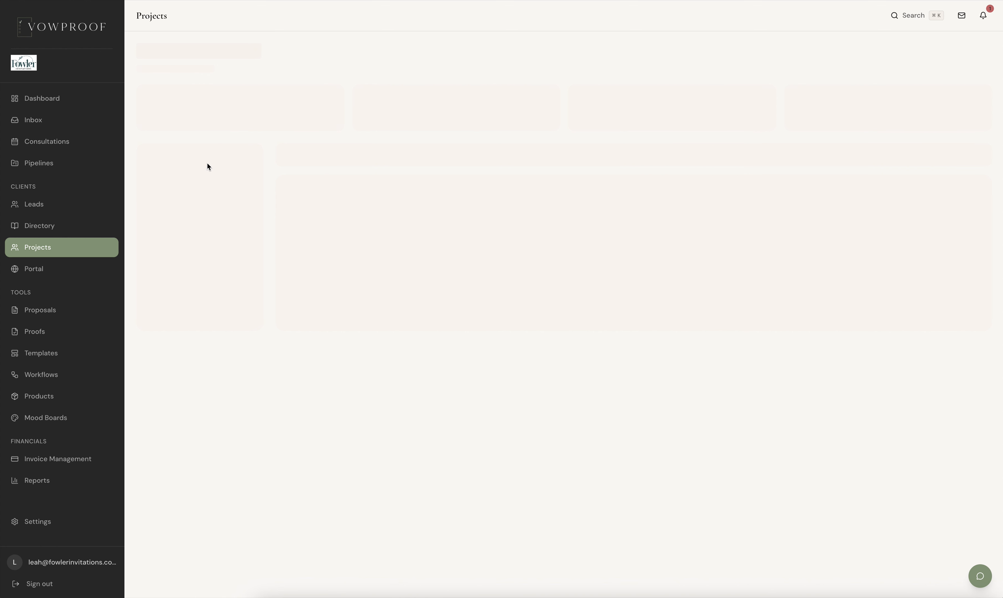
click(556, 146)
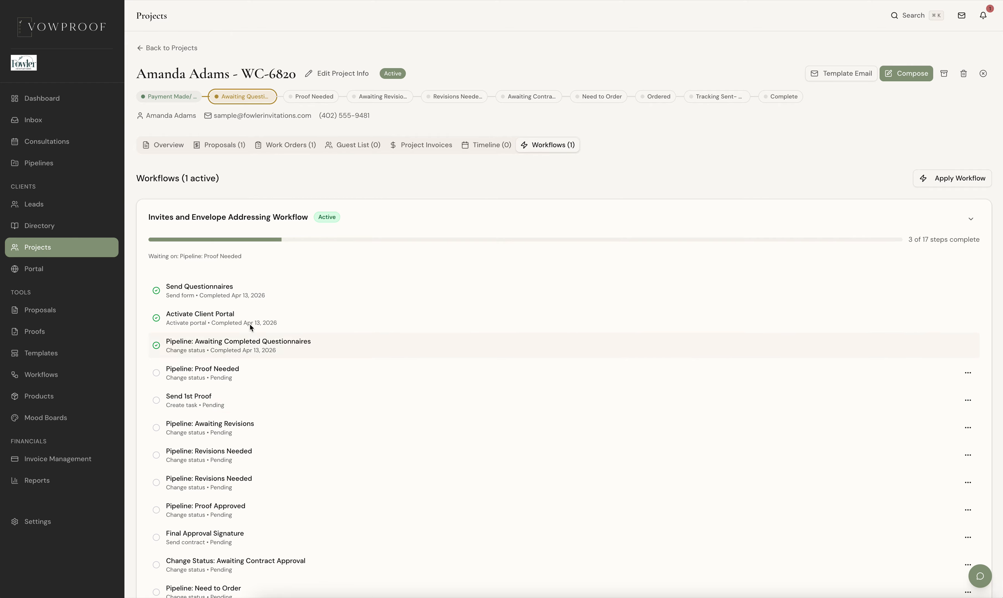
scroll(264, 485, down, 3)
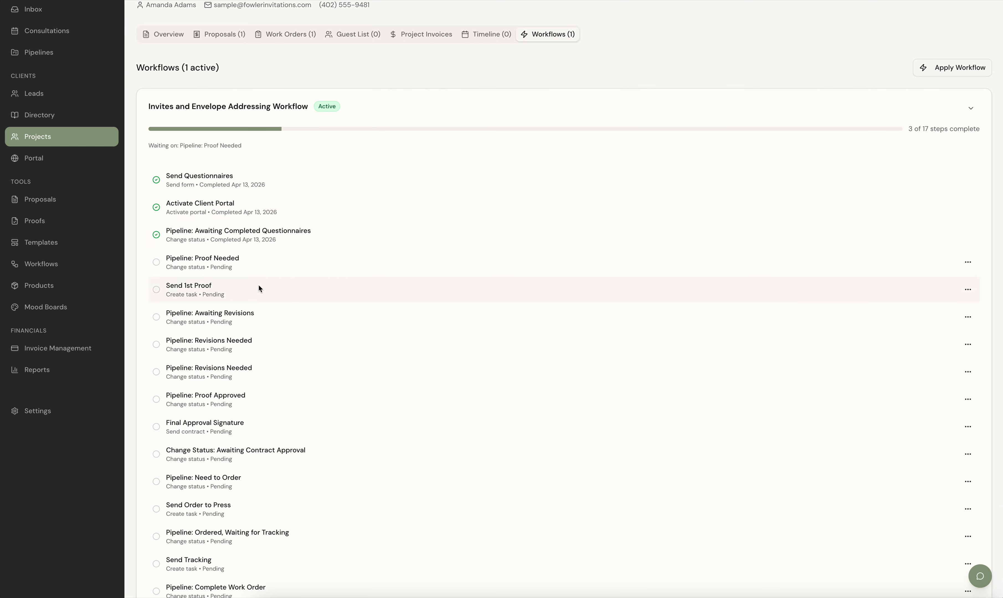
scroll(265, 426, up, 1)
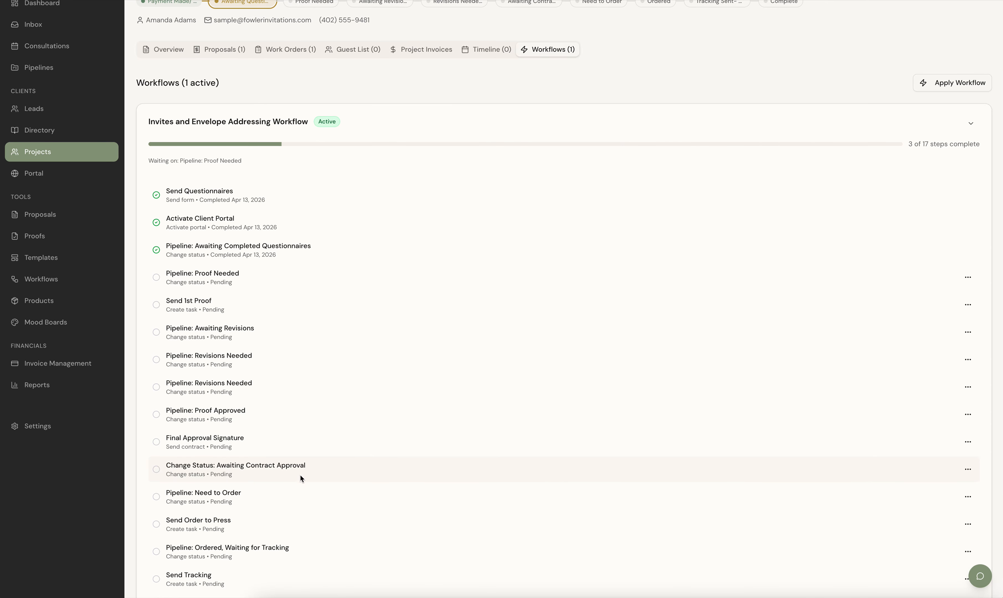
scroll(301, 477, up, 3)
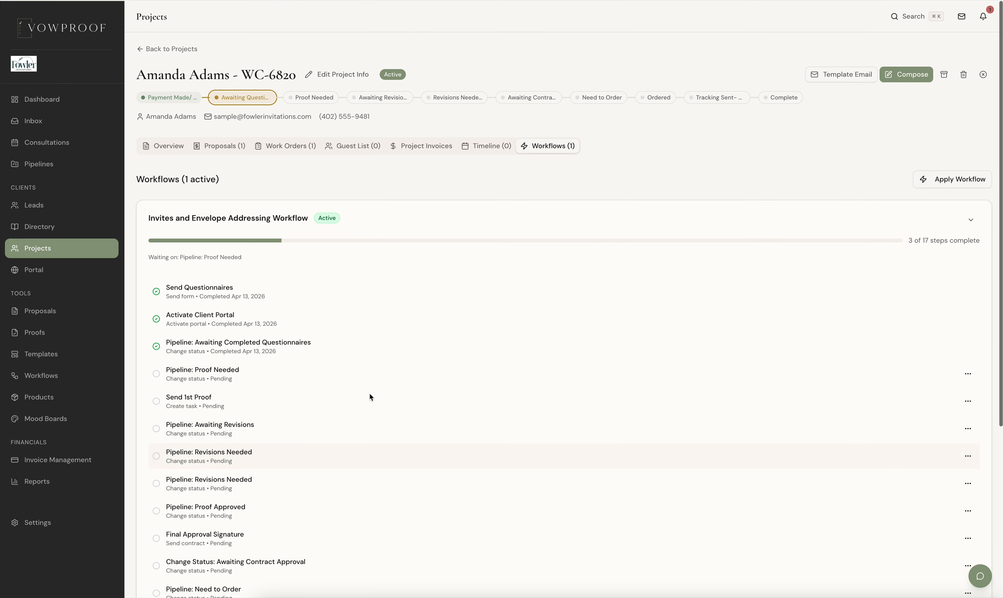
Step: View the list of all proofs and preview the client portal as the sample client account
click(52, 343)
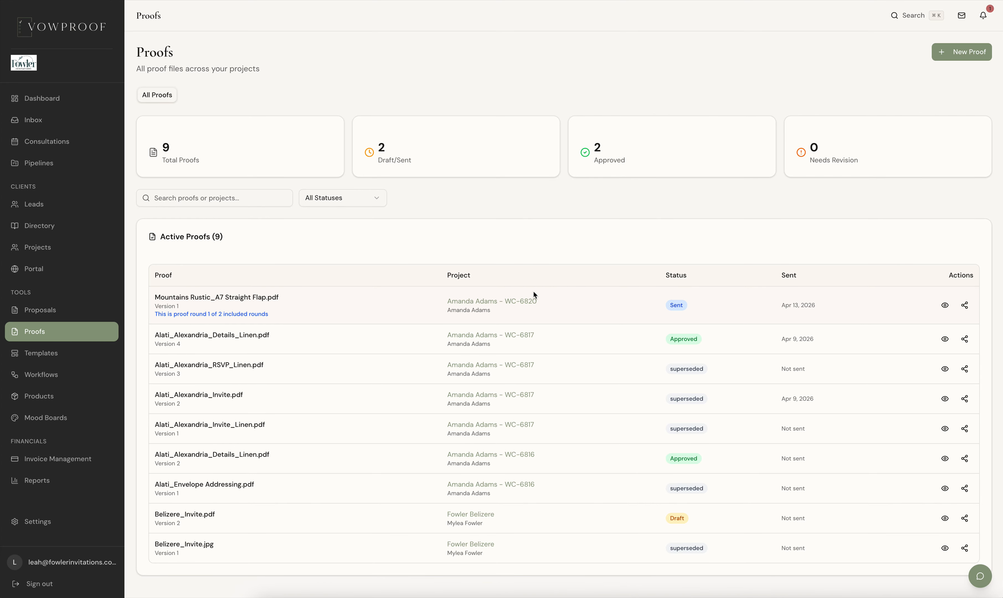
click(59, 267)
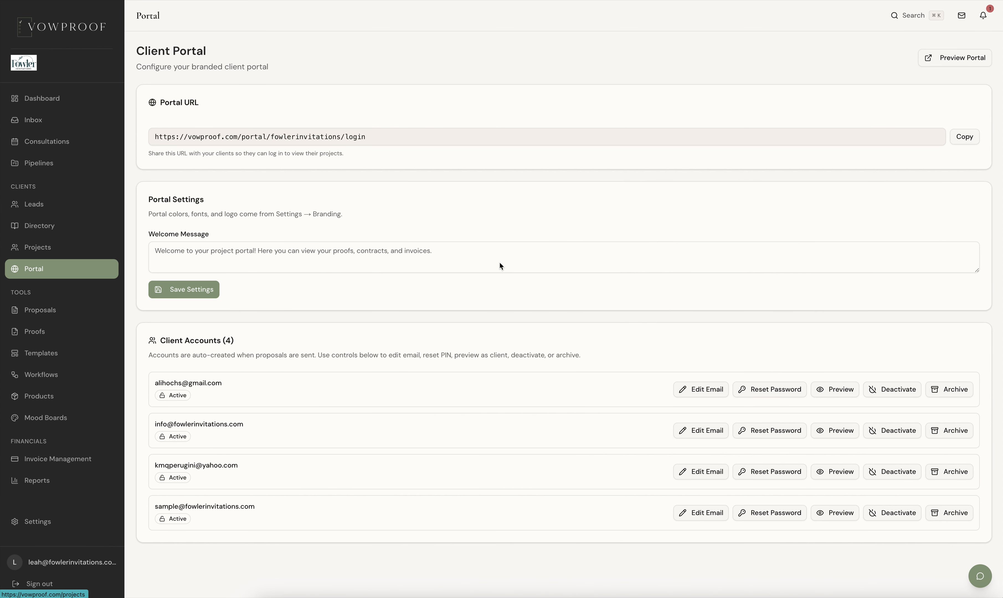
click(846, 517)
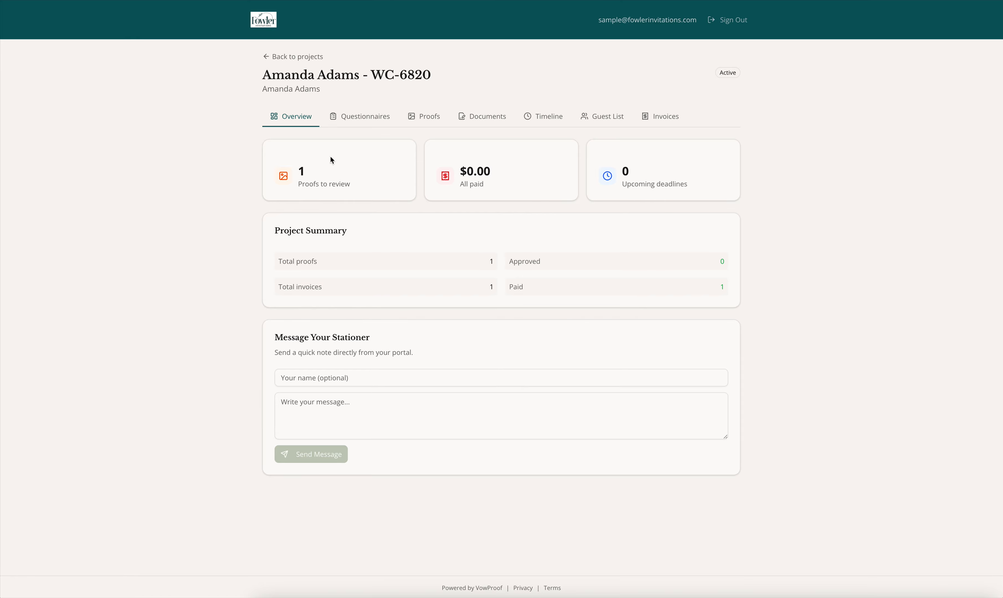
Step: Examine the proofs, invoices, guest list, timeline and overview pages of the project in the client portal preview
click(429, 117)
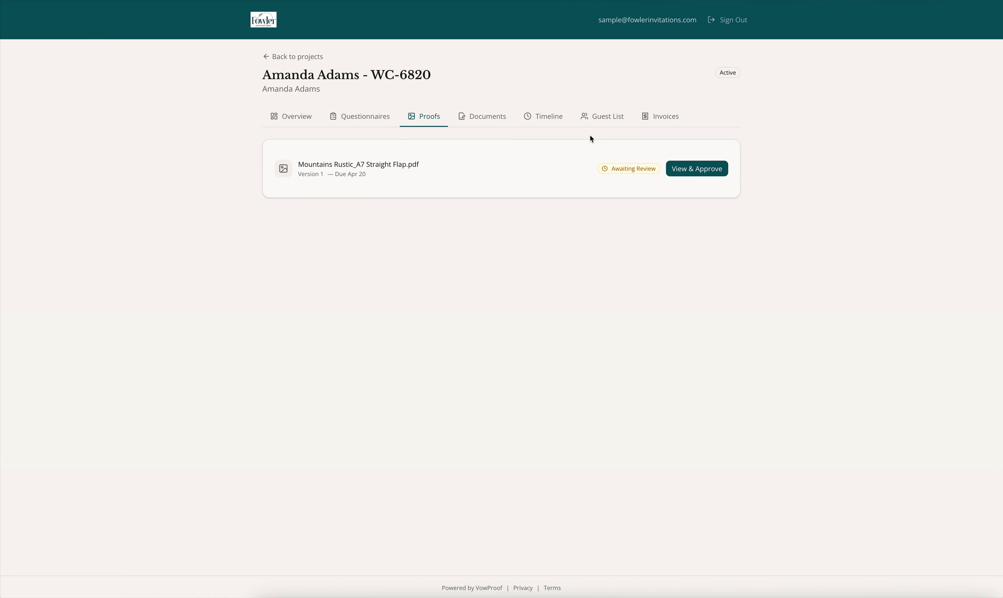
click(678, 118)
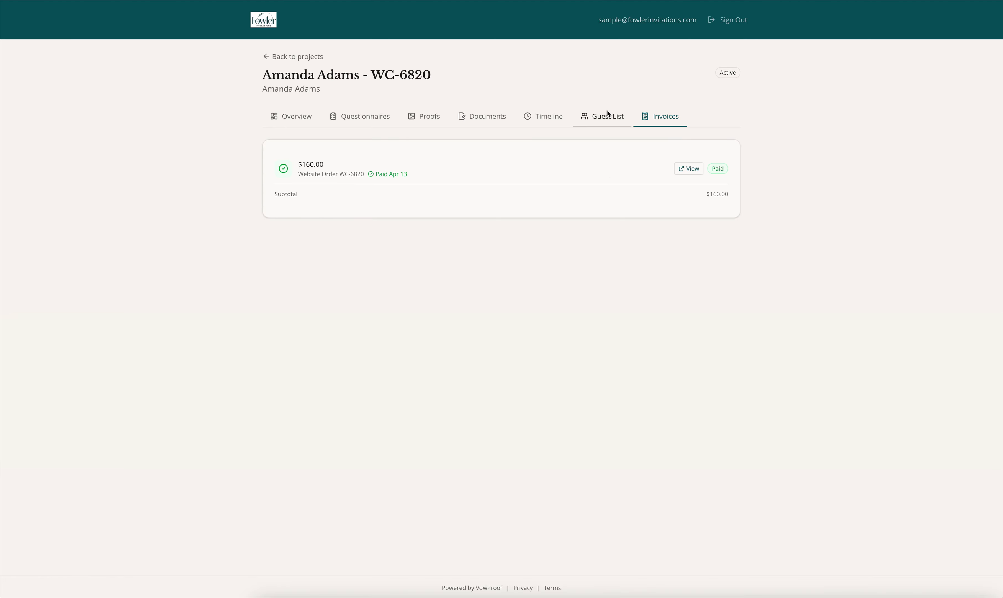
click(600, 120)
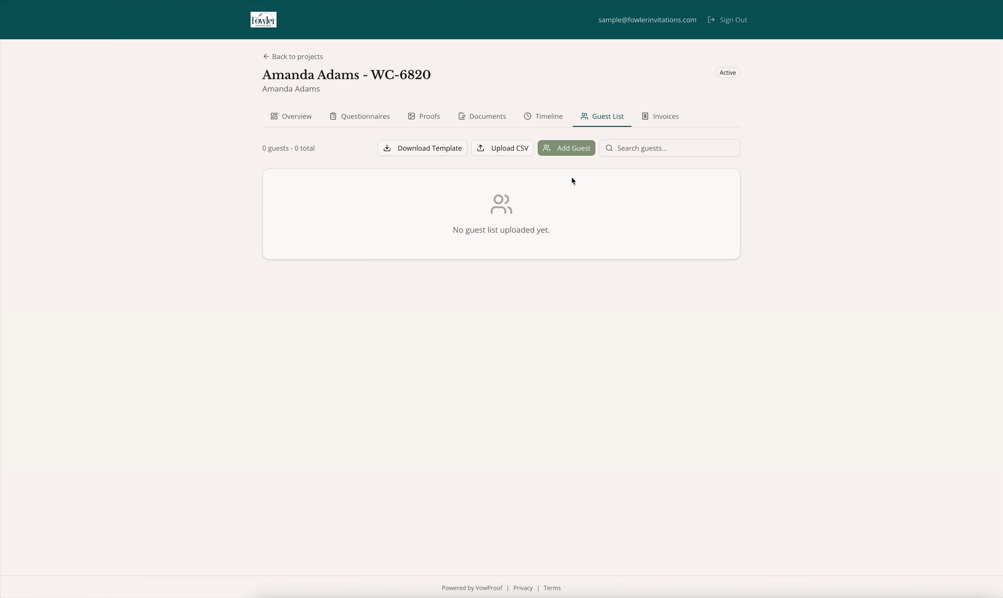
click(544, 119)
click(297, 121)
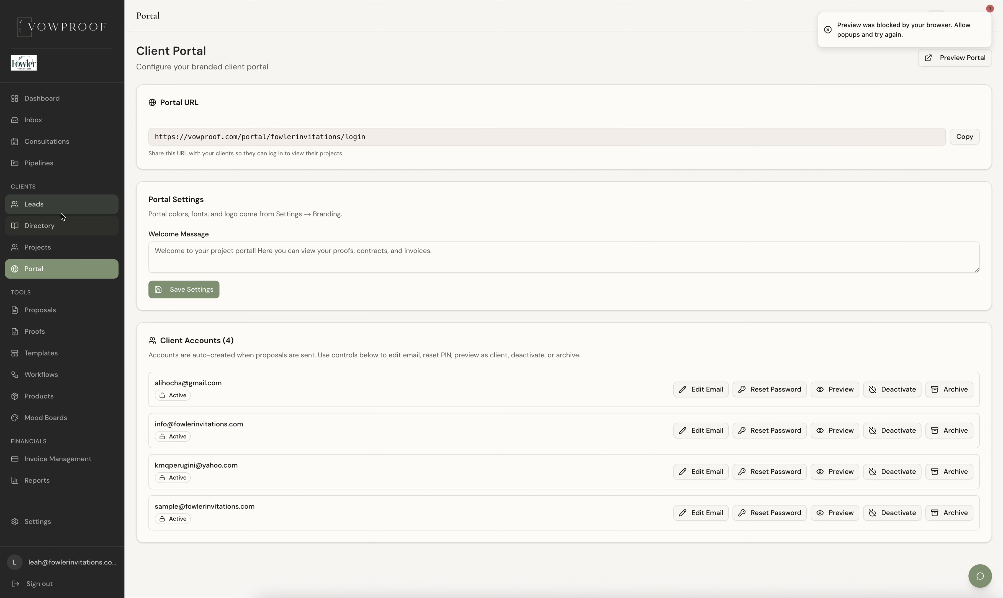
Step: Return from the client portal to the same project's page and show its active workflow
click(44, 249)
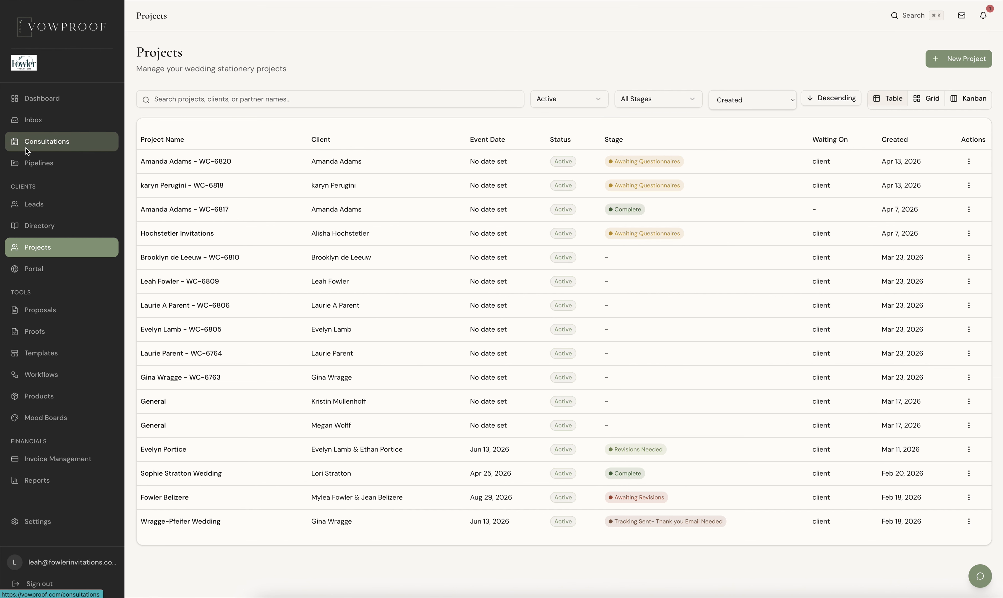
click(208, 160)
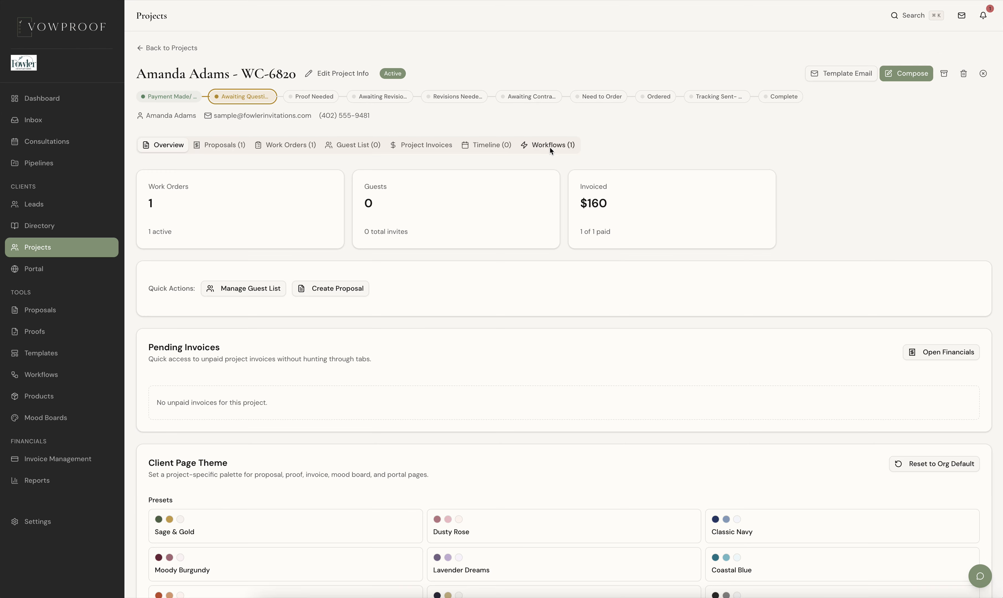
click(551, 150)
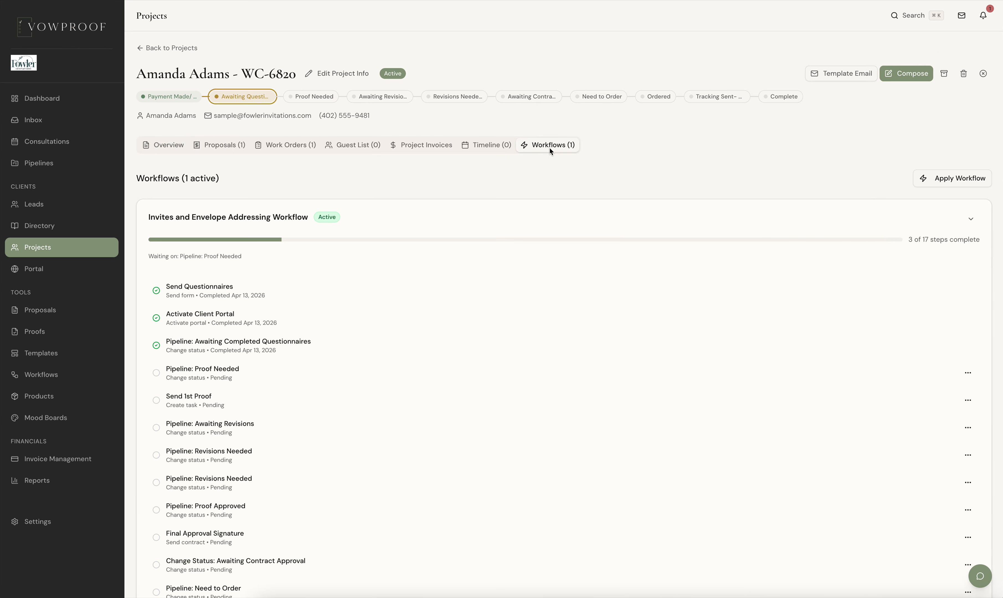